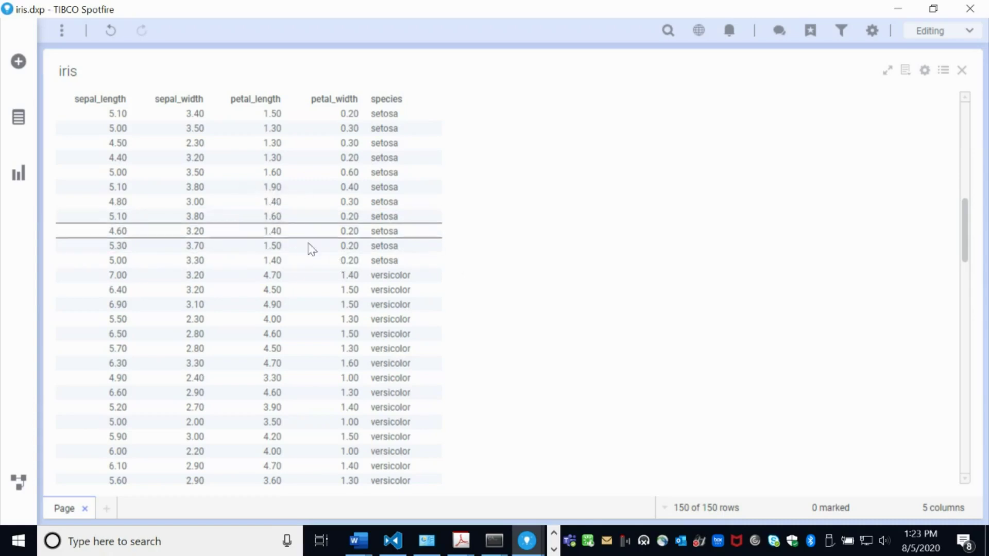
Open the visualization types panel from the left sidebar.
click(19, 178)
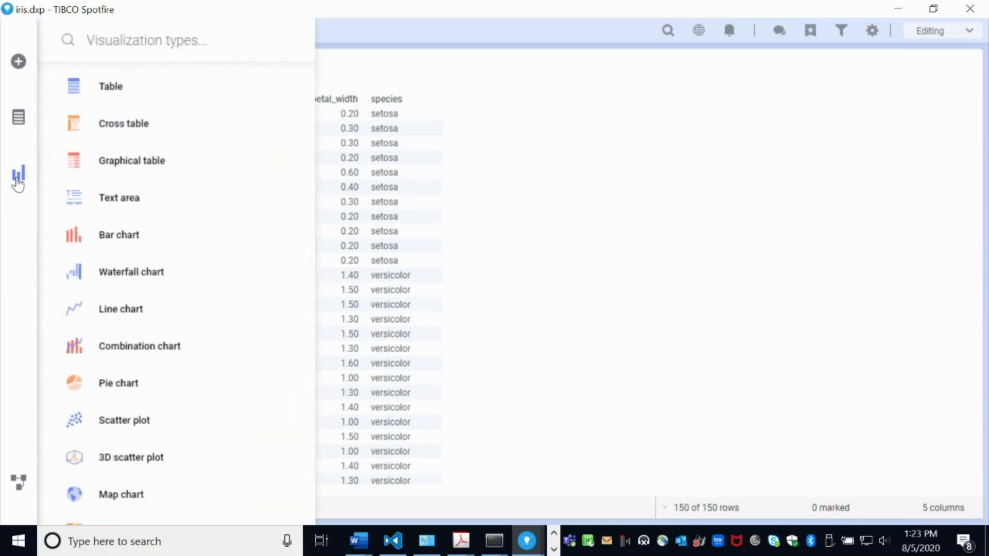
Add a text area above the iris table and shrink it so the table shows more.
click(103, 203)
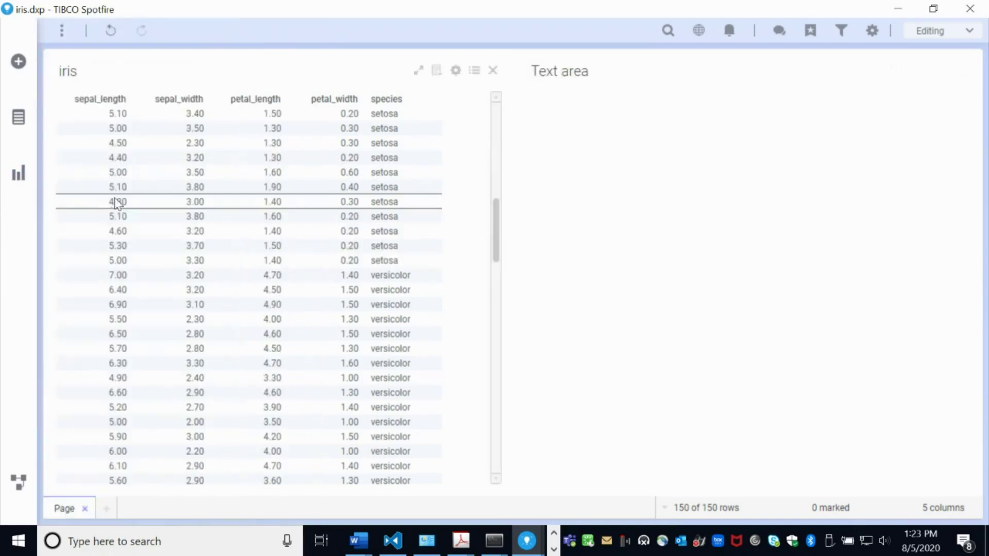
drag(717, 72, 370, 70)
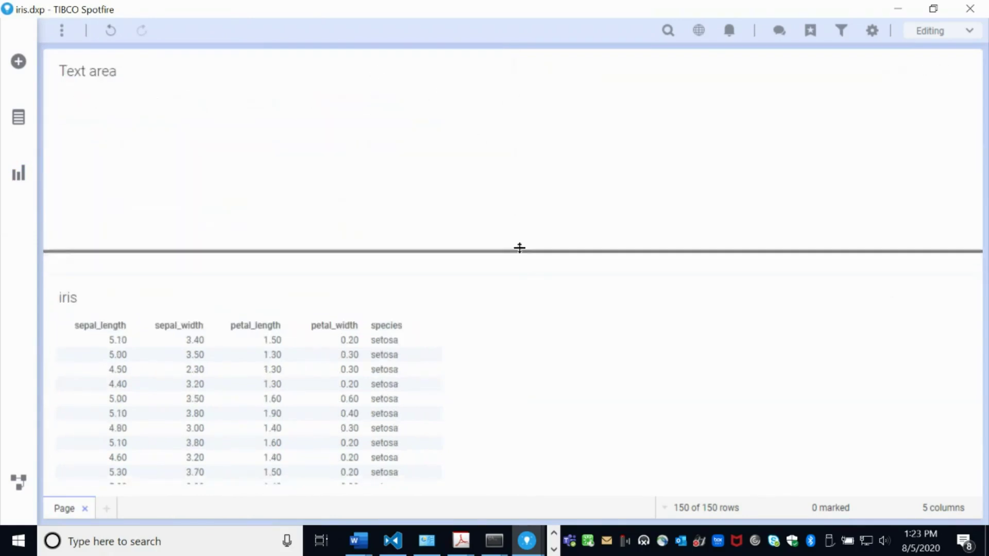
drag(526, 276, 433, 200)
Edit the text area and begin inserting an action control.
right_click(280, 113)
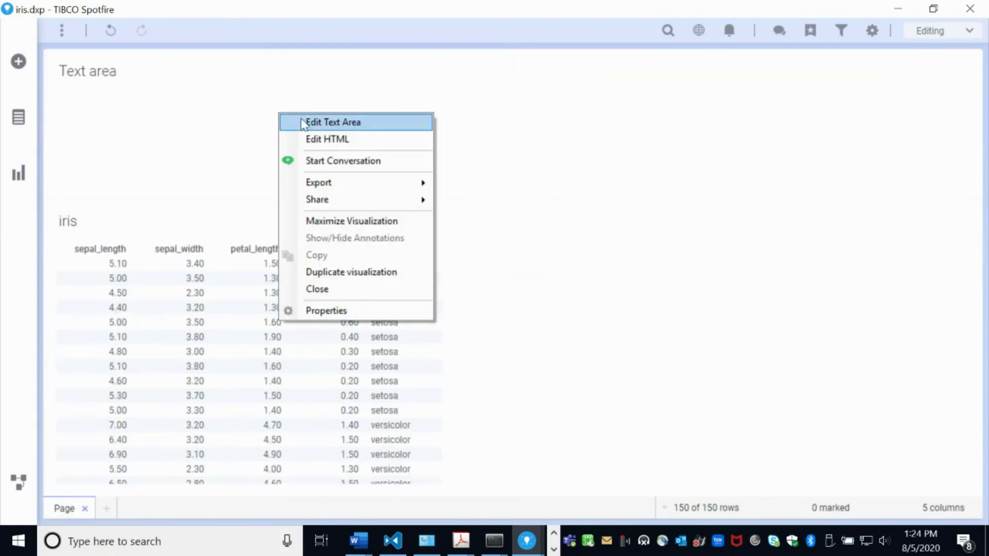
click(311, 124)
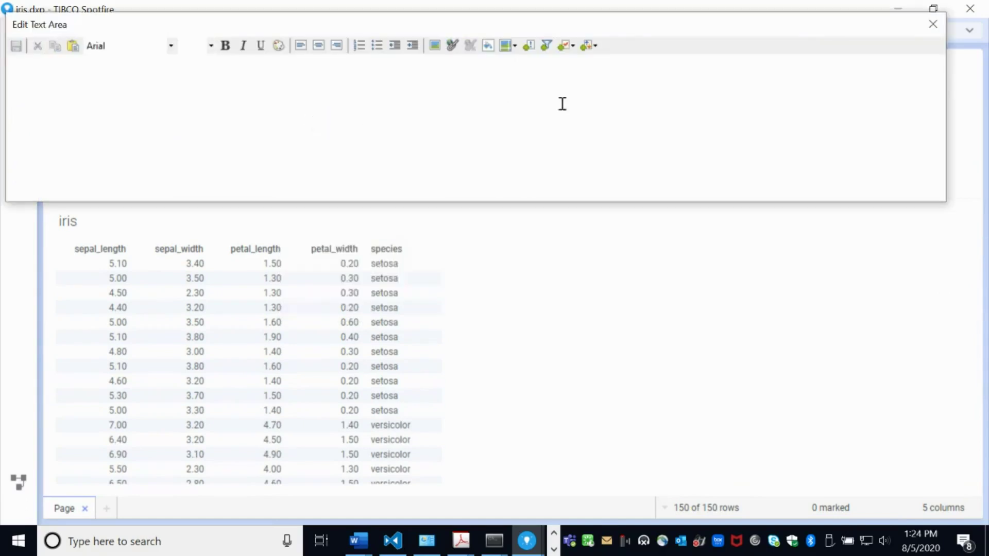
click(530, 48)
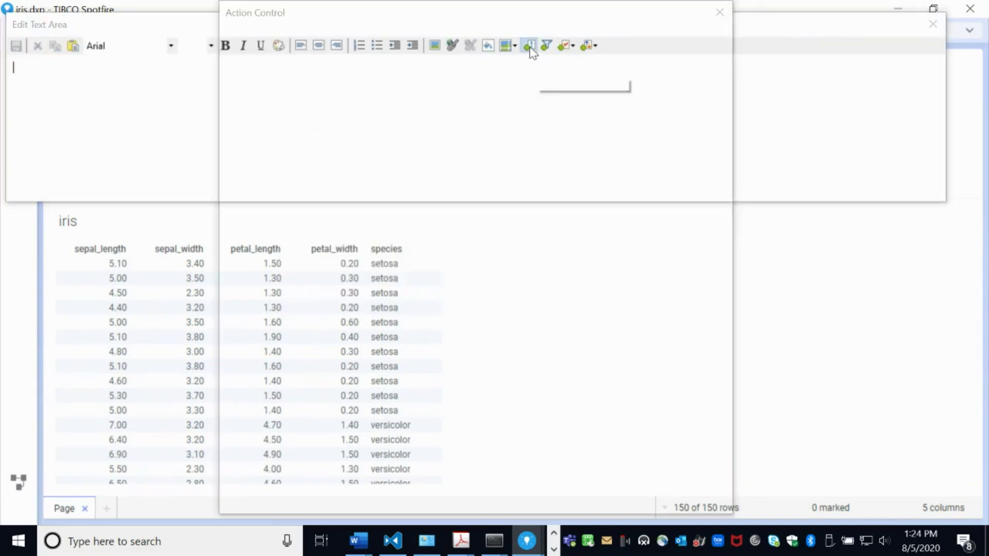
Make the control an 'Export Excel' script button with a new script named export_excel.
click(265, 172)
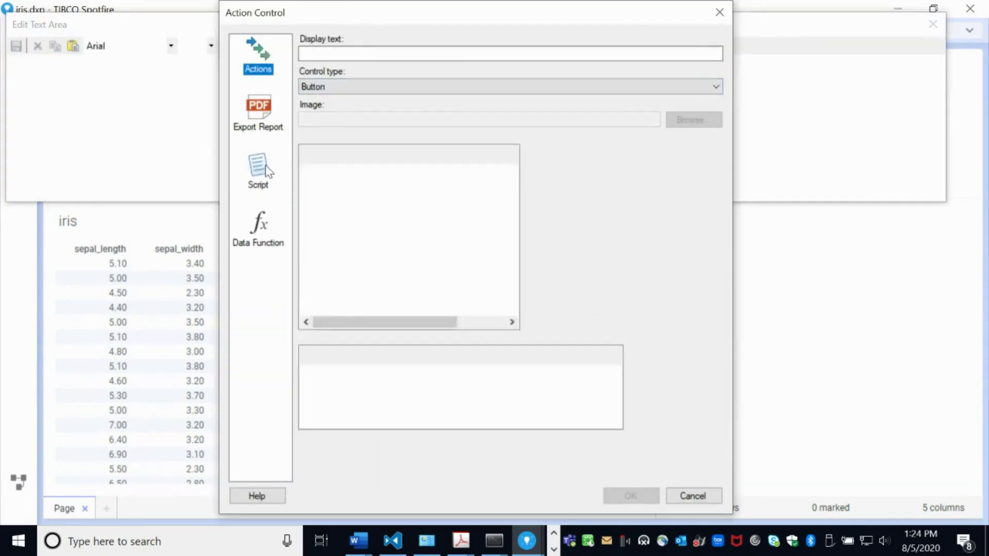
click(339, 52)
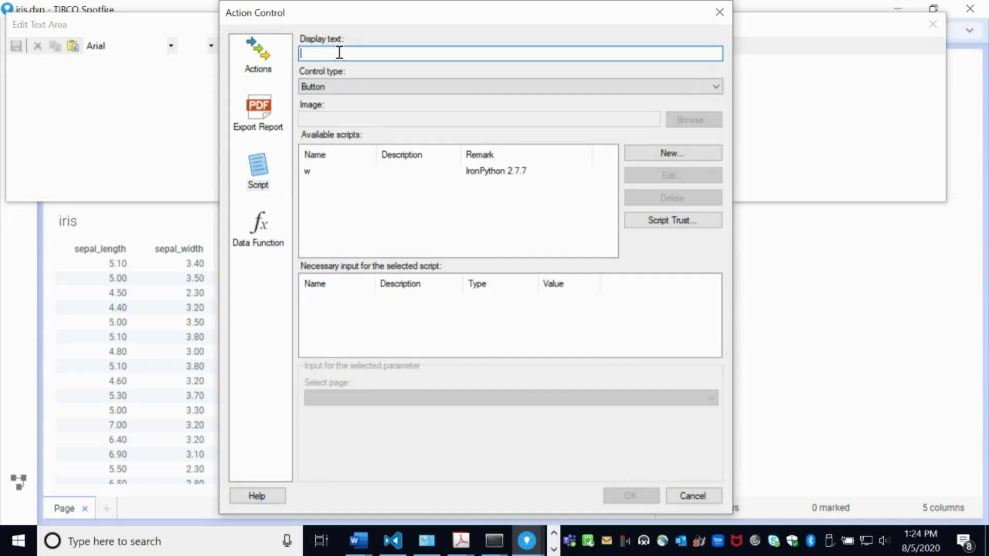
text(E)
text(xcel)
click(655, 158)
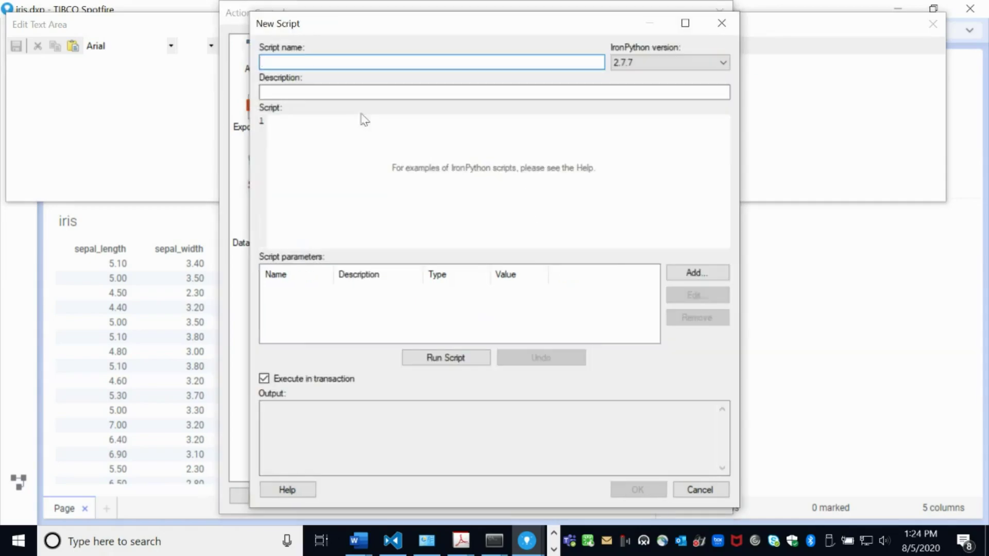
text(exp)
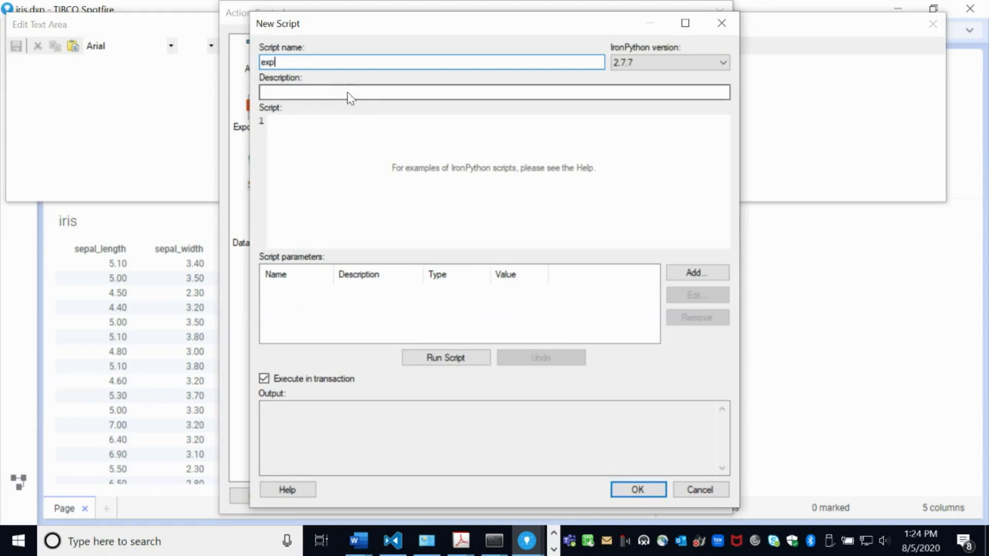
text(ortexcel)
text(_)
Copy all of the export script code from the browser and return to Spotfire.
key(alt+Tab)
key(Tab)
key(Tab)
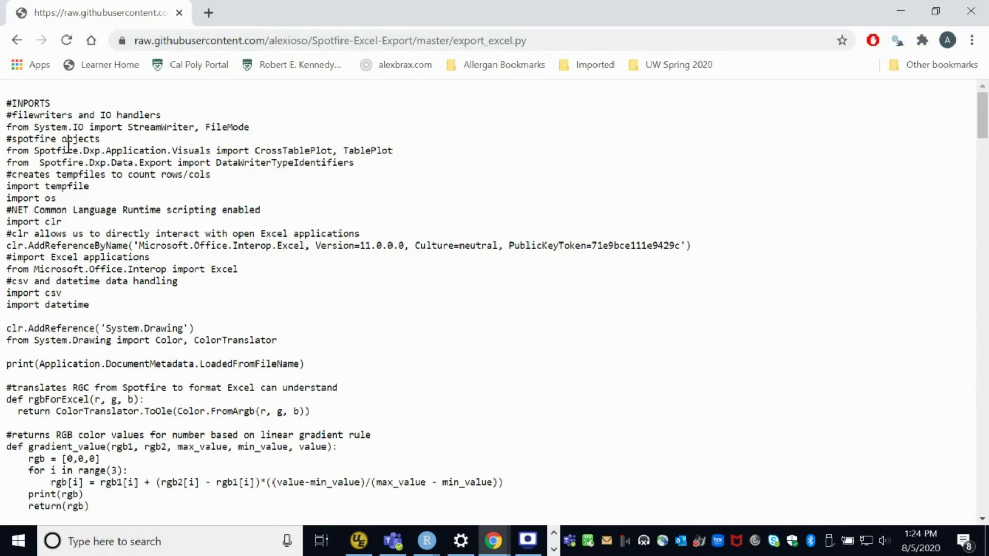
key(ctrl+a)
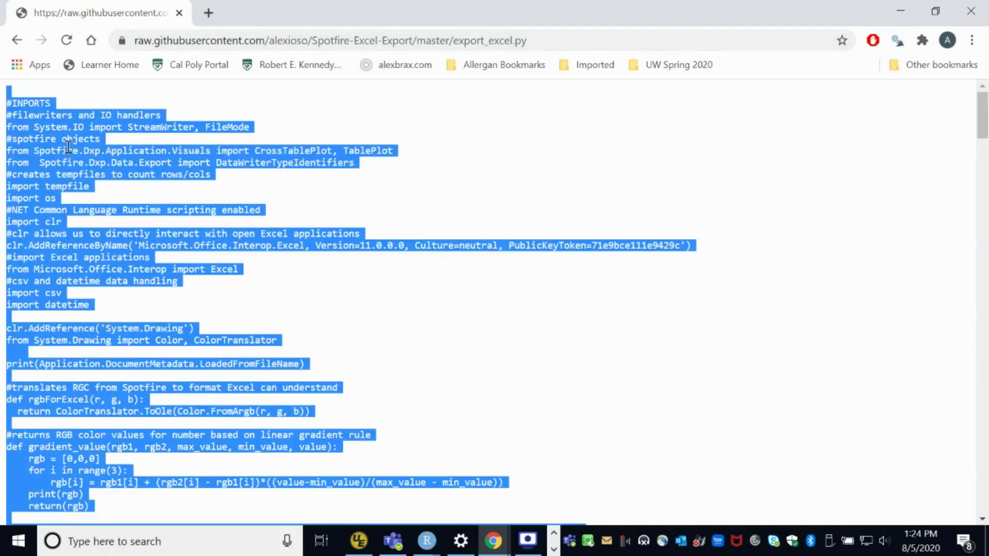
key(alt+Tab)
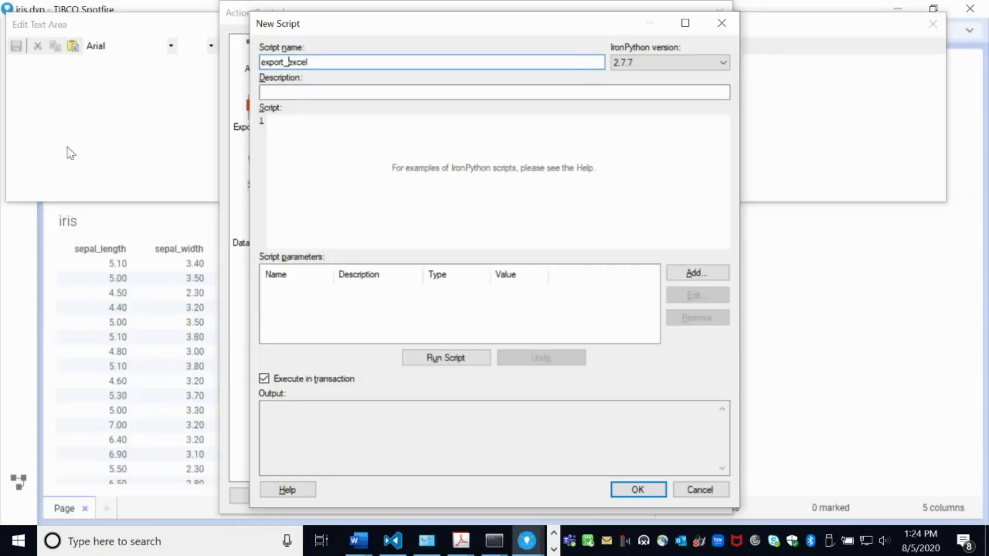
Paste the export code into export_excel, add a 'table' parameter for the iris visualization, and save.
click(413, 181)
key(ctrl+v)
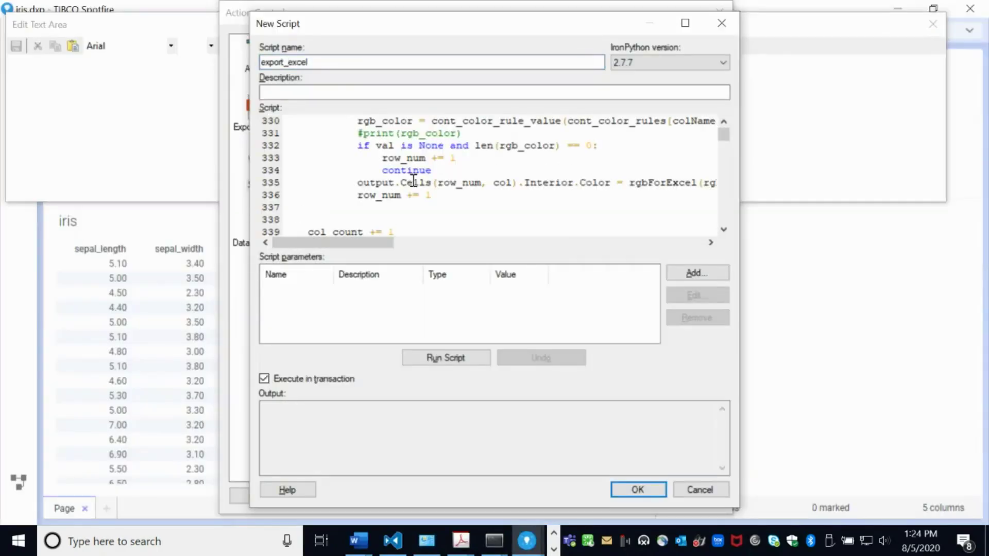
click(684, 273)
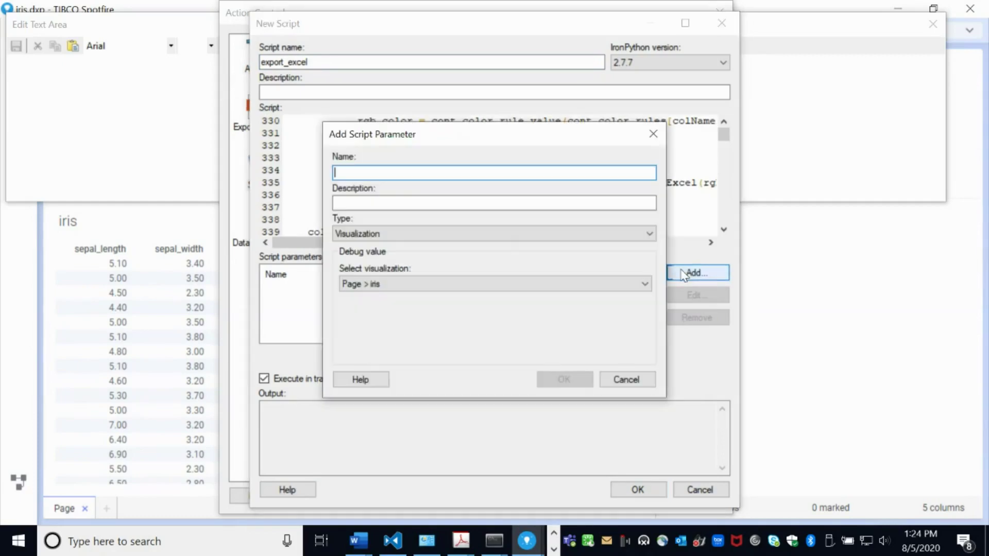
text(ta)
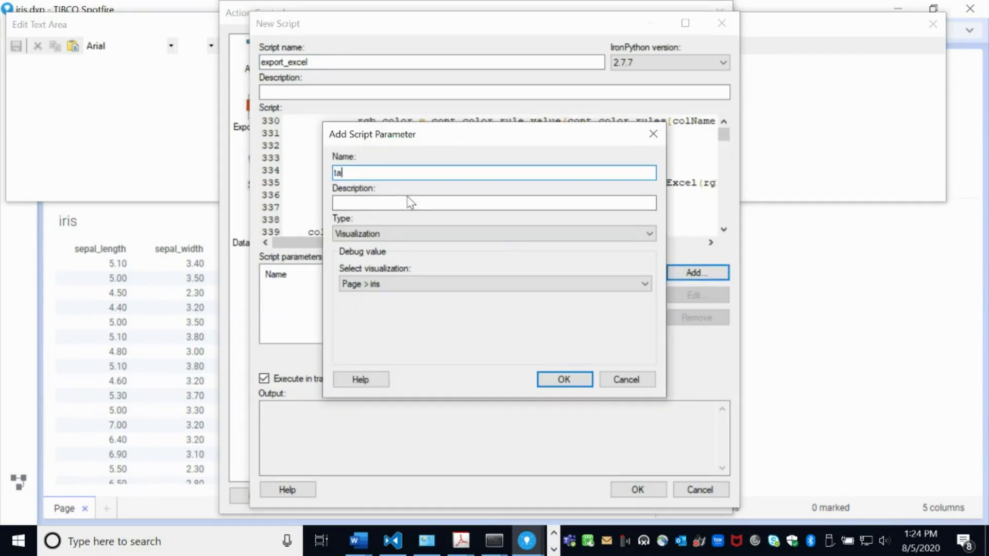
text(ble)
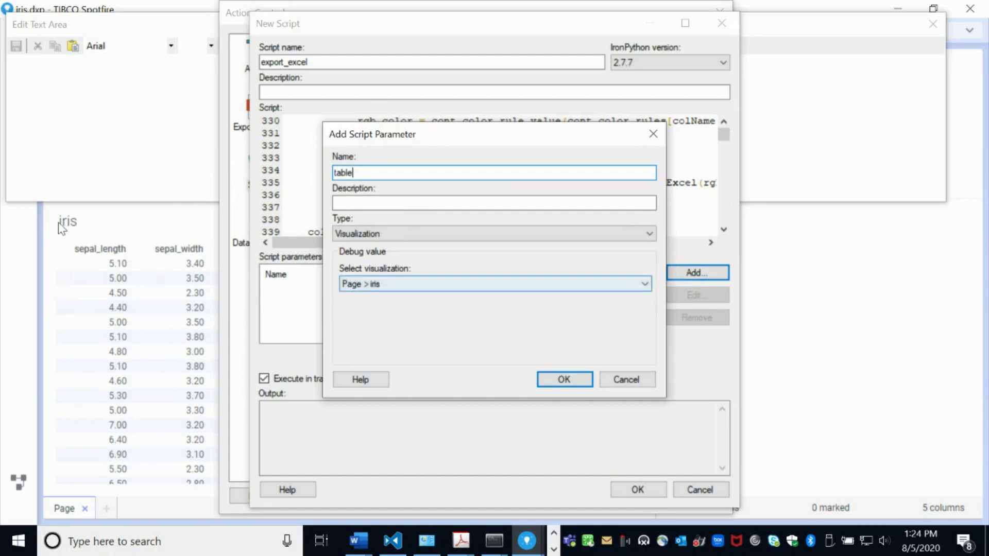
click(560, 380)
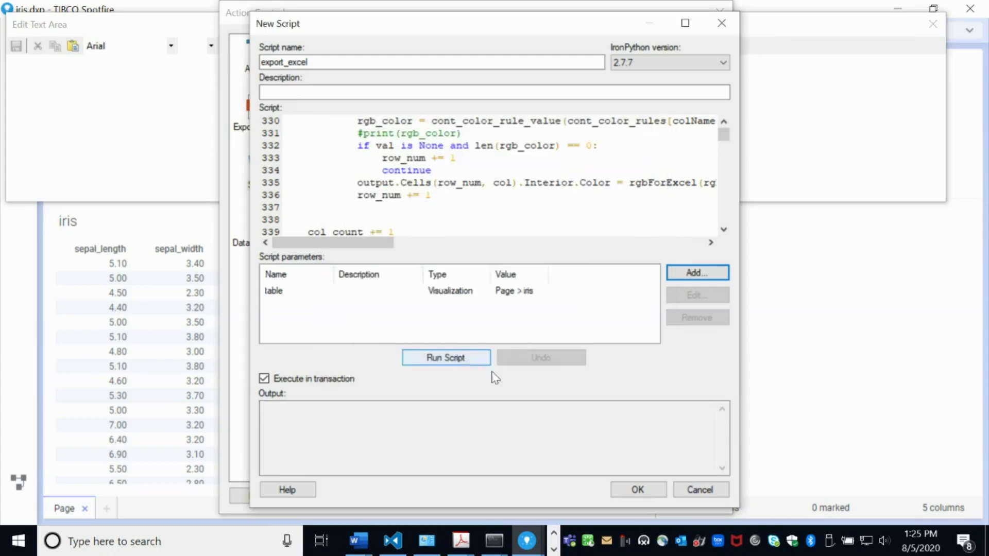
click(634, 491)
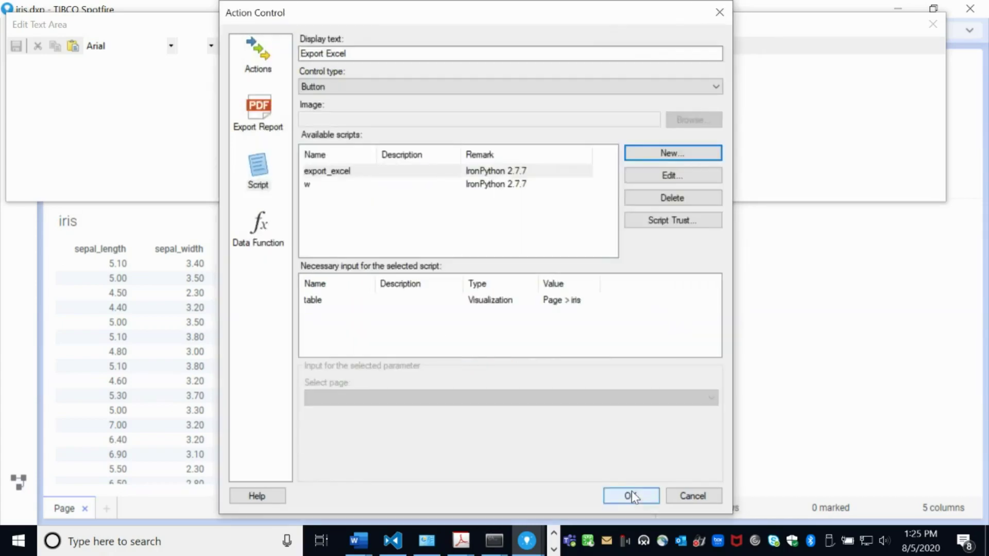
Insert the Export Excel button into the text area and close the text area editor.
click(631, 492)
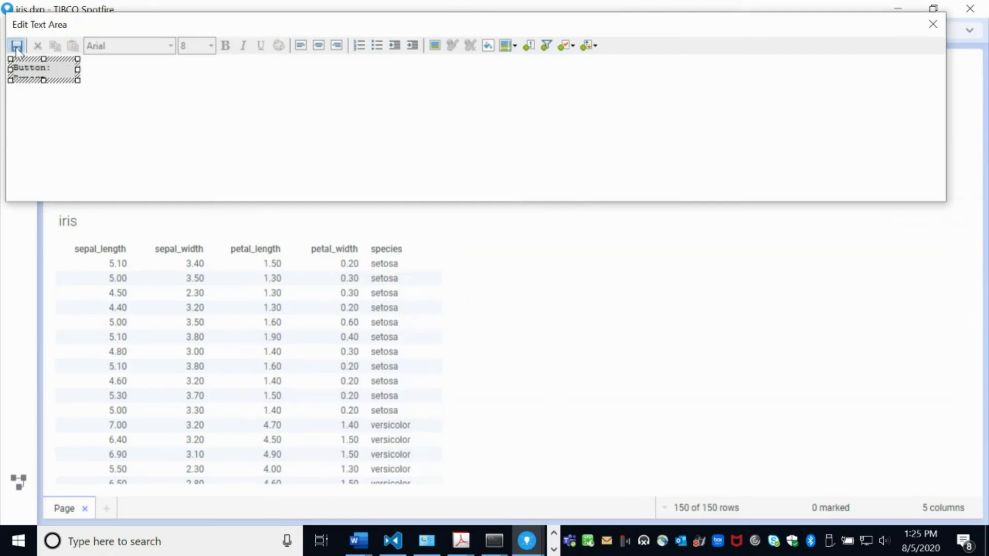
click(932, 24)
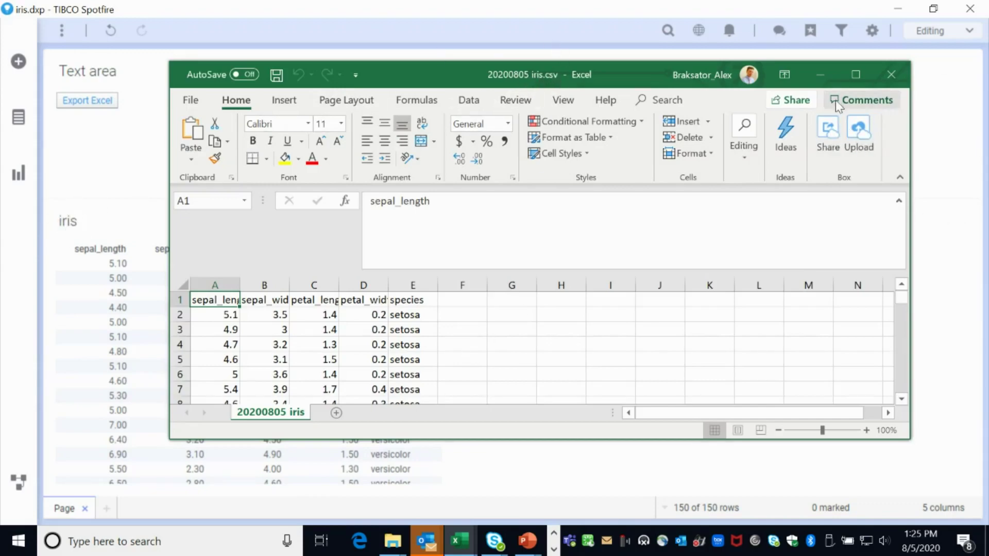
Maximize and close the uncoloured iris spreadsheet, then right-click the iris table.
click(855, 75)
scroll(256, 360, down, 2)
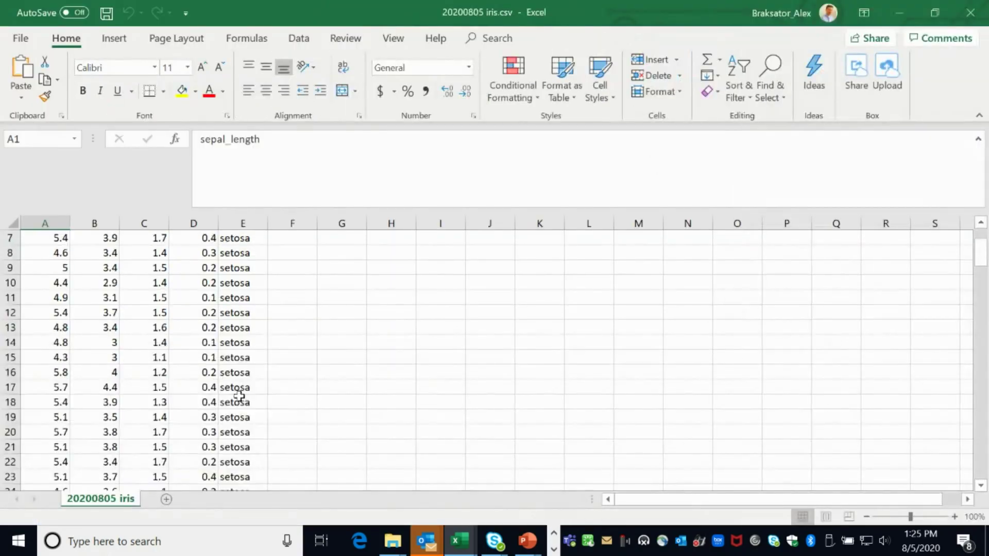
scroll(242, 393, down, 14)
scroll(242, 393, down, 9)
scroll(243, 391, down, 15)
scroll(245, 391, up, 8)
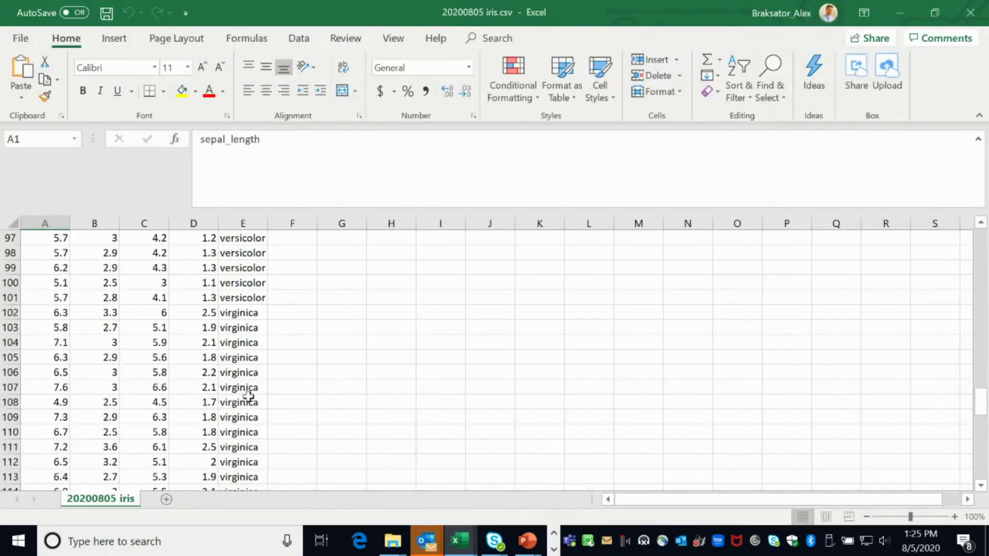
scroll(247, 398, up, 17)
scroll(249, 403, up, 7)
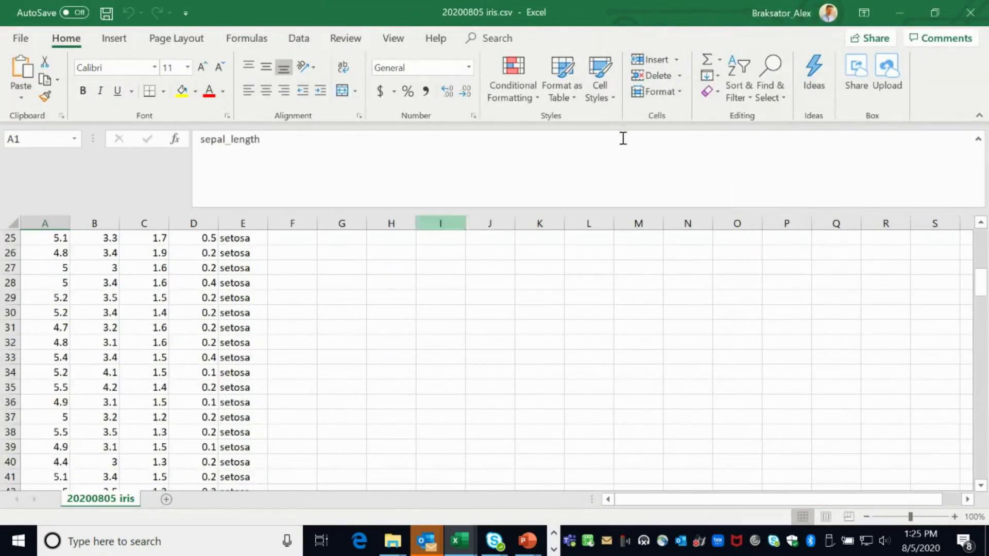
click(971, 12)
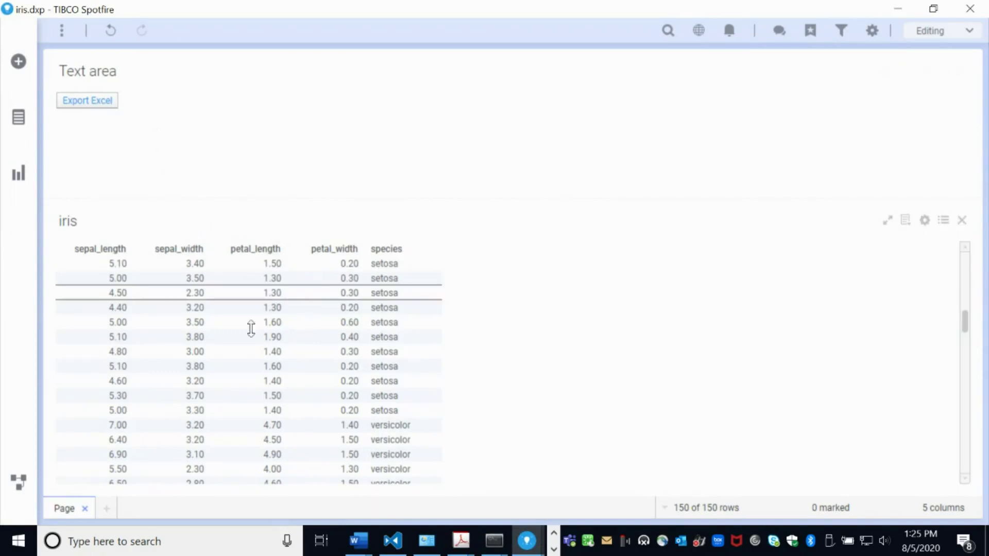
mouse_move(313, 324)
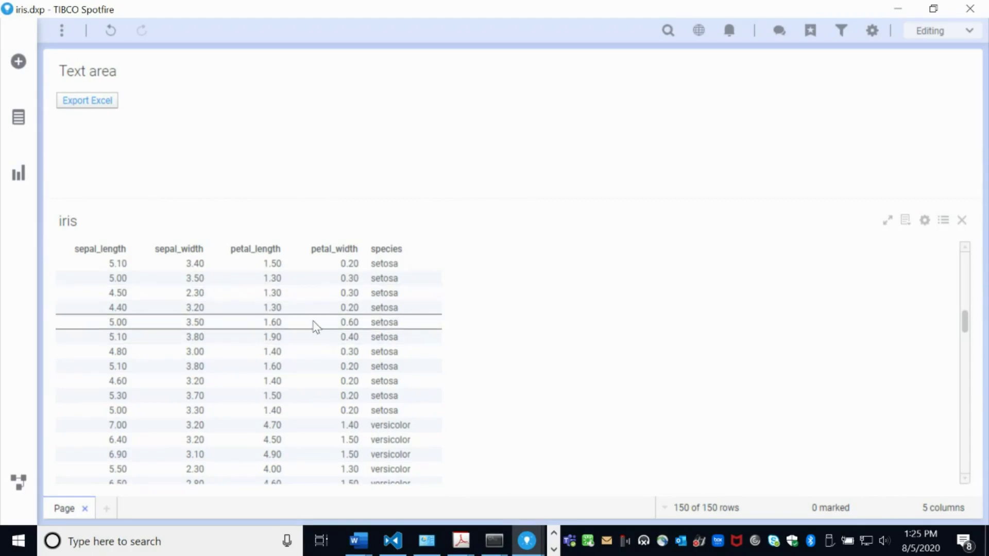
right_click(455, 316)
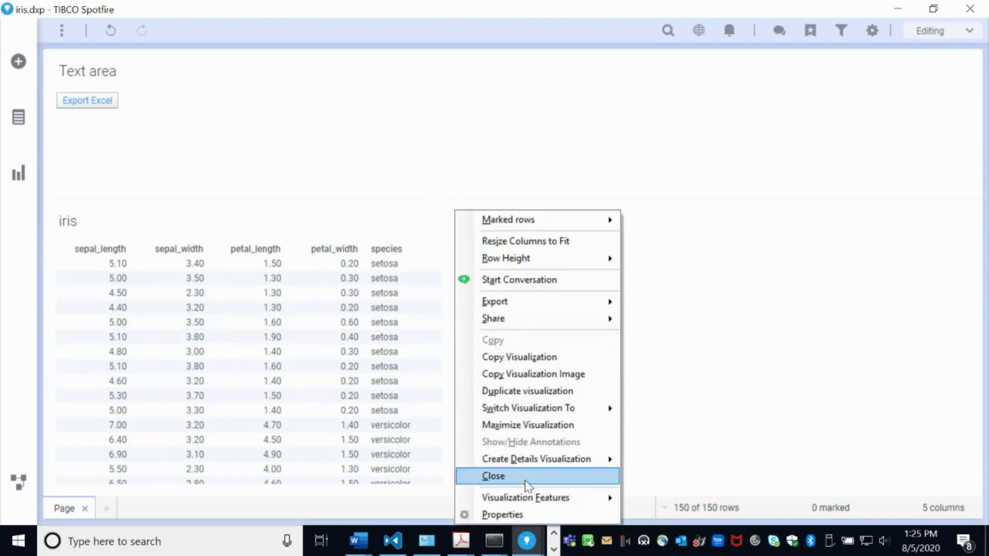
Add a sepal_length colour scheme in the iris table's Colors properties.
click(525, 515)
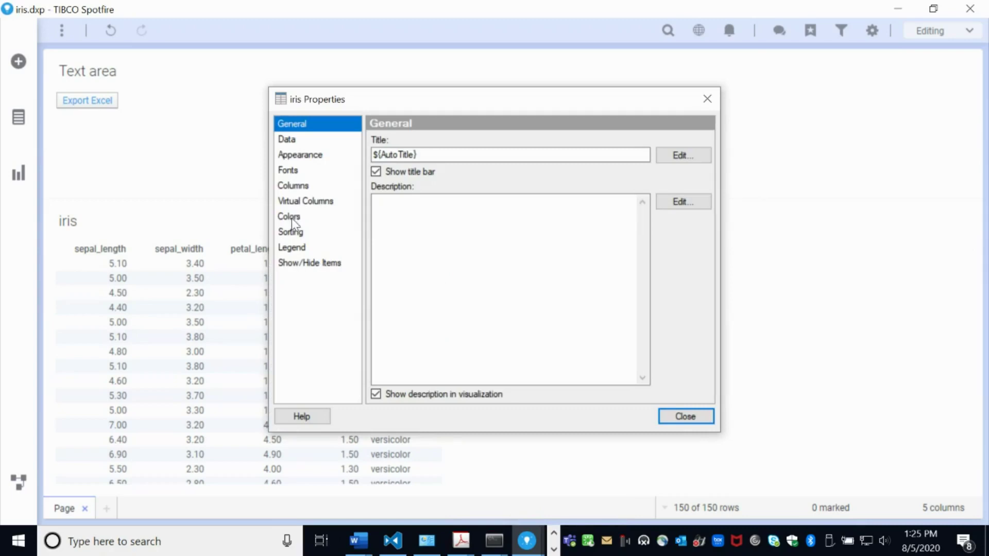
click(292, 218)
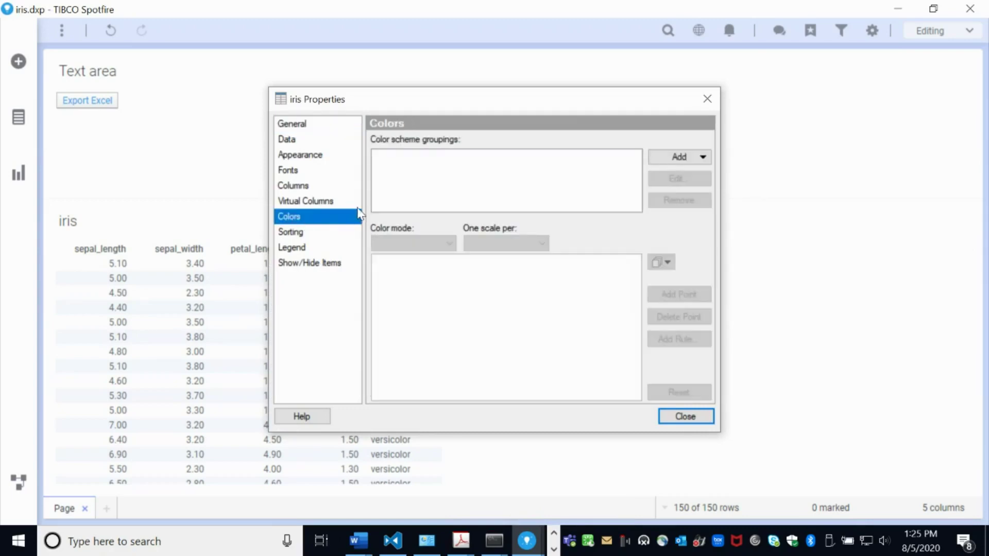
click(666, 156)
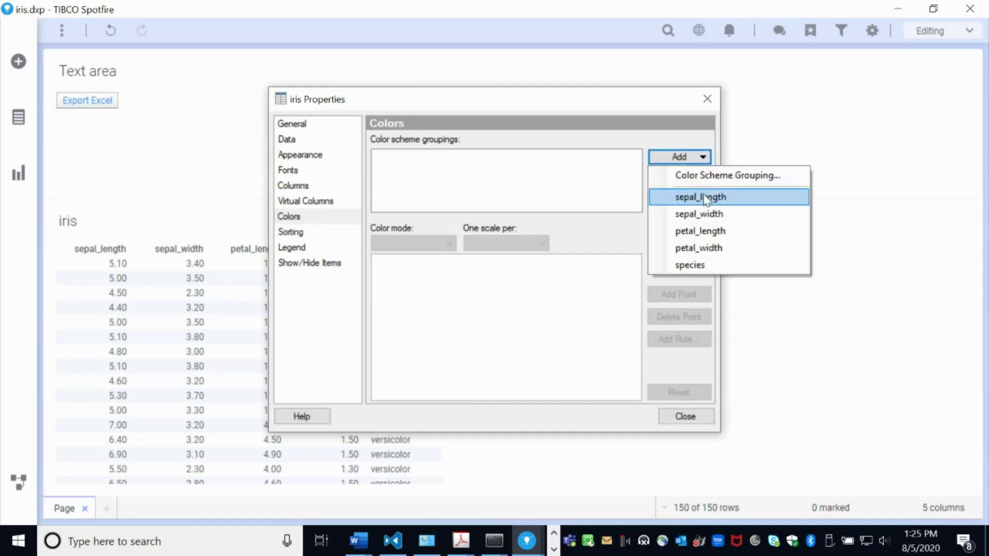
click(702, 198)
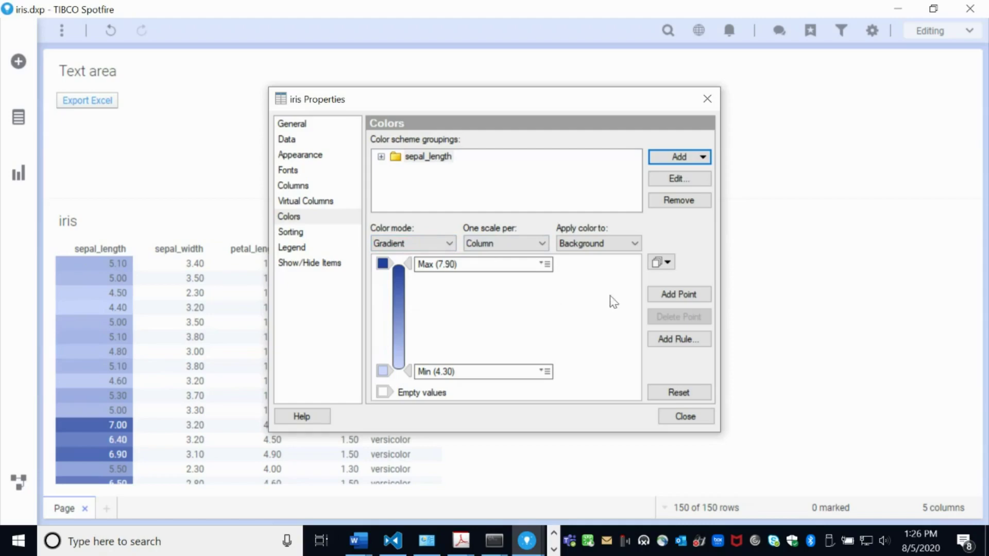
Add a gradient point, then remove the 6.11 point to keep the 4.30–7.90 blue gradient.
click(658, 302)
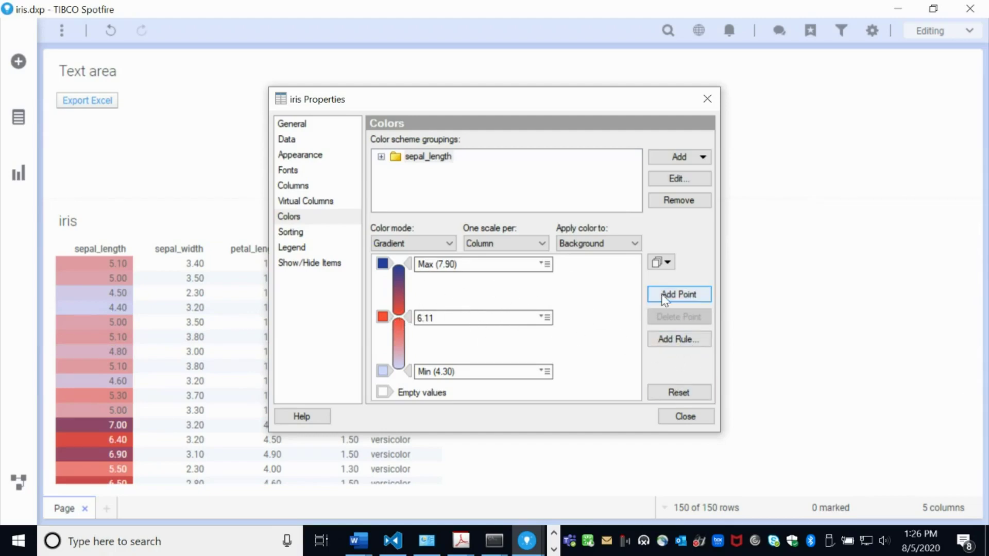
click(417, 322)
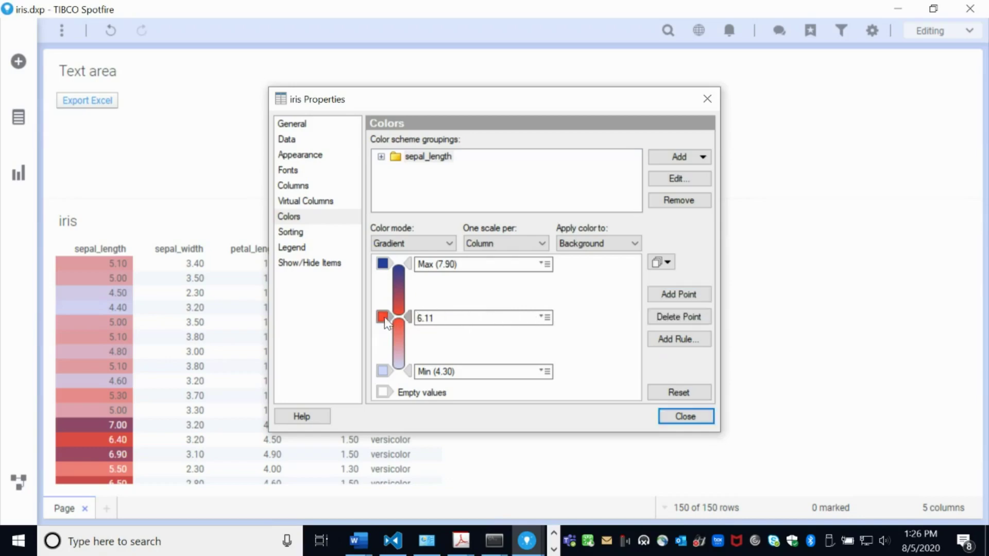
right_click(408, 324)
key(Escape)
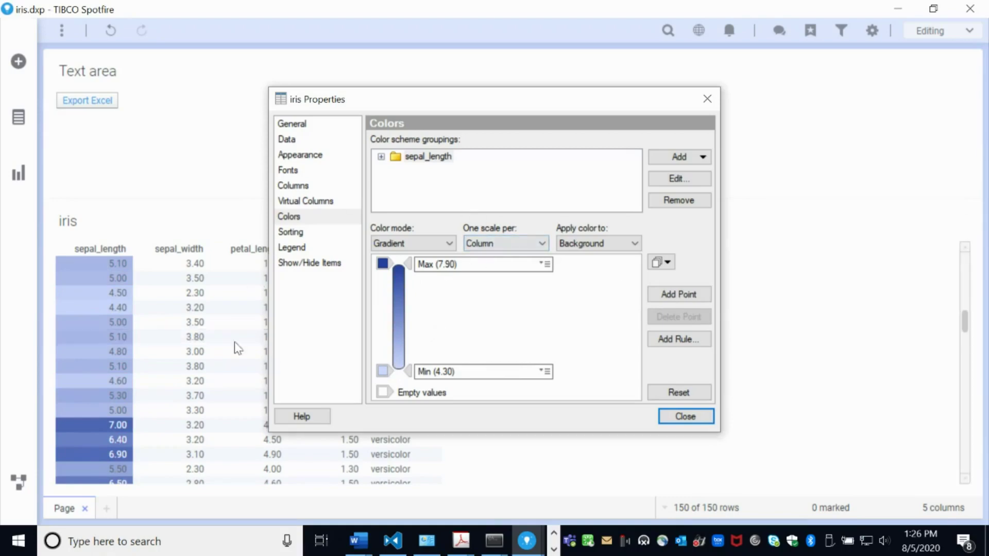
click(654, 158)
Add a sepal_width scheme in Segments mode with breakpoints at 3.81, 3.21 and 2.60.
click(699, 214)
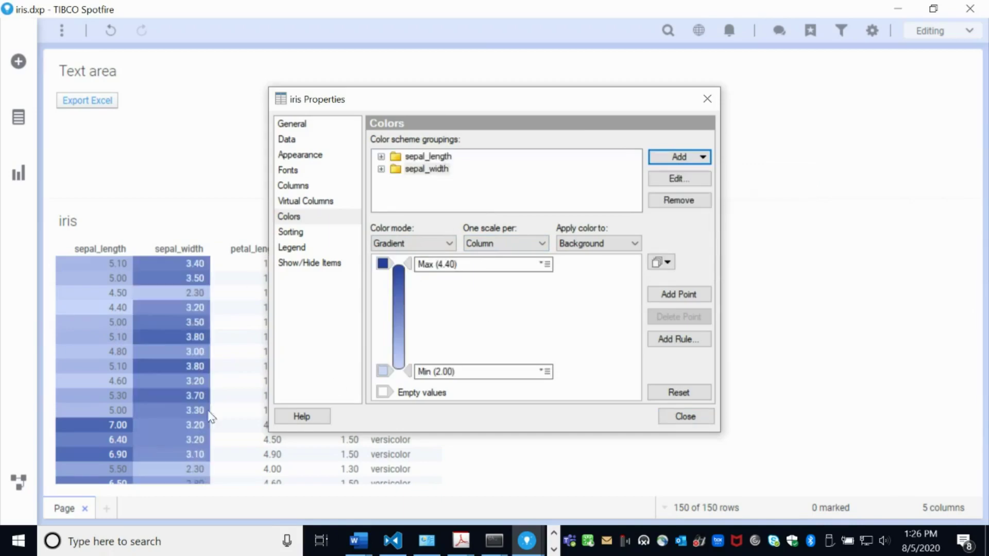
click(398, 245)
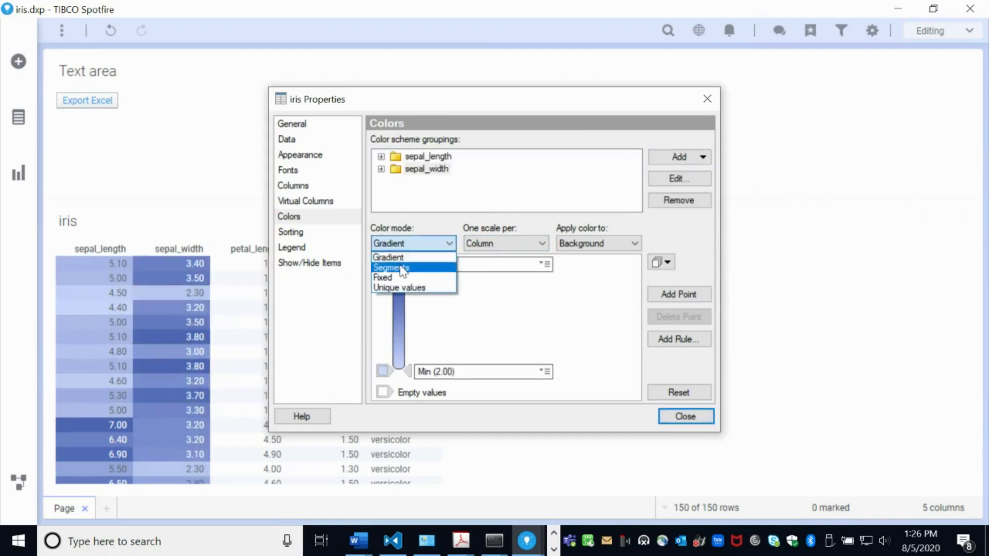
click(399, 267)
click(668, 294)
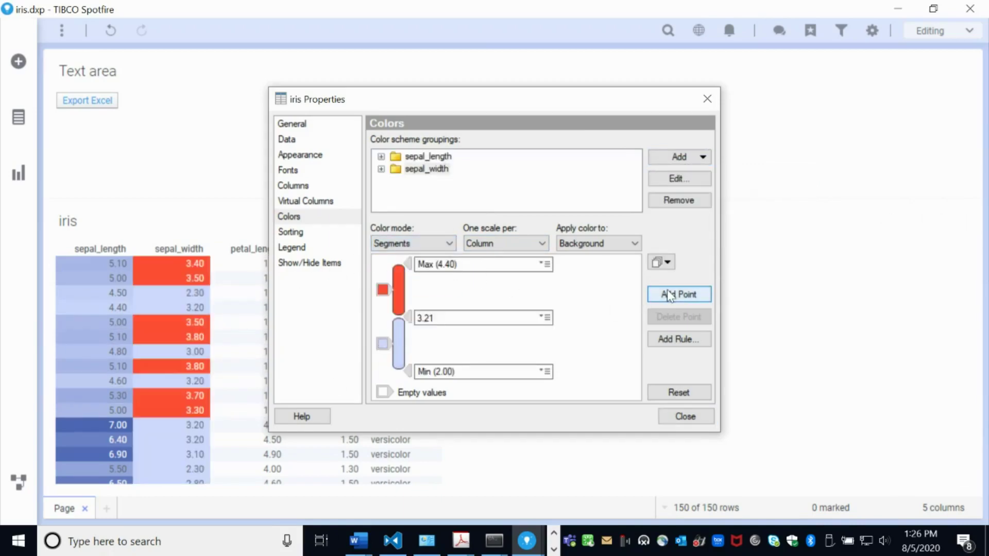
click(668, 294)
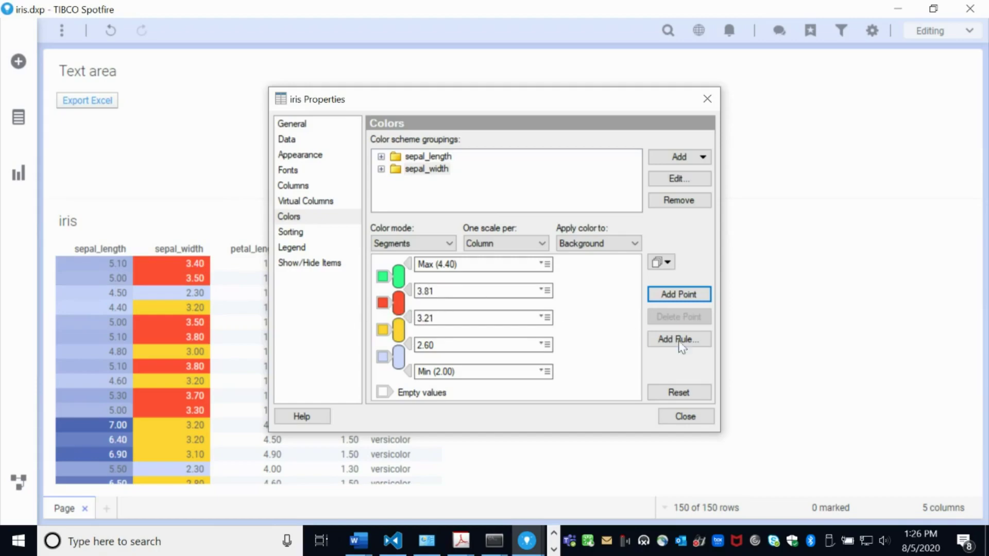
click(678, 157)
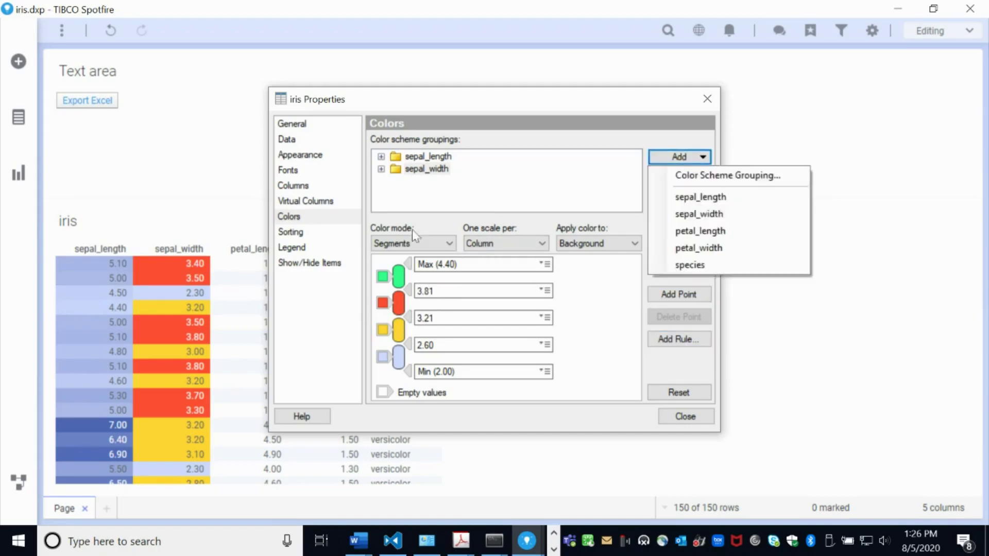
Dismiss the column list and keep sepal_width in Segments colour mode.
click(609, 197)
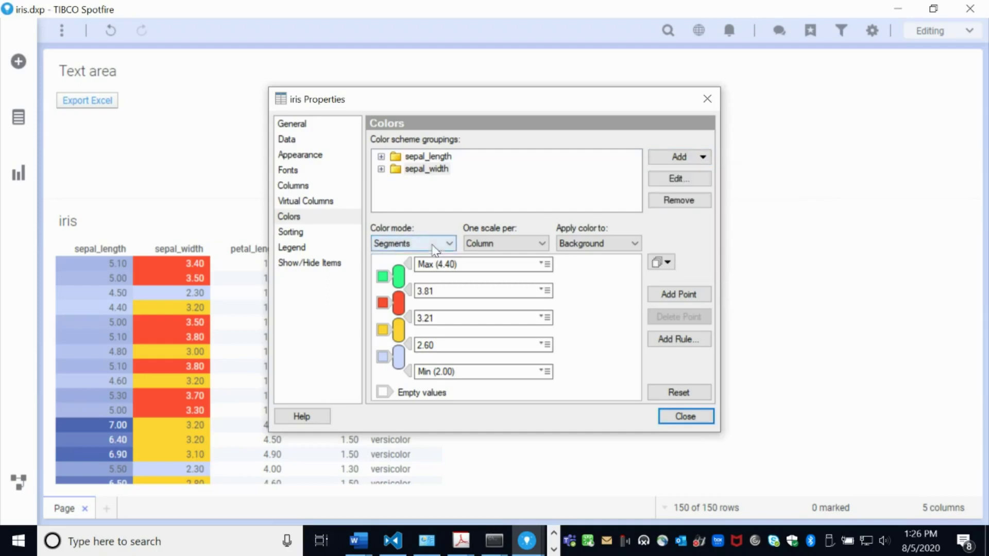
click(433, 244)
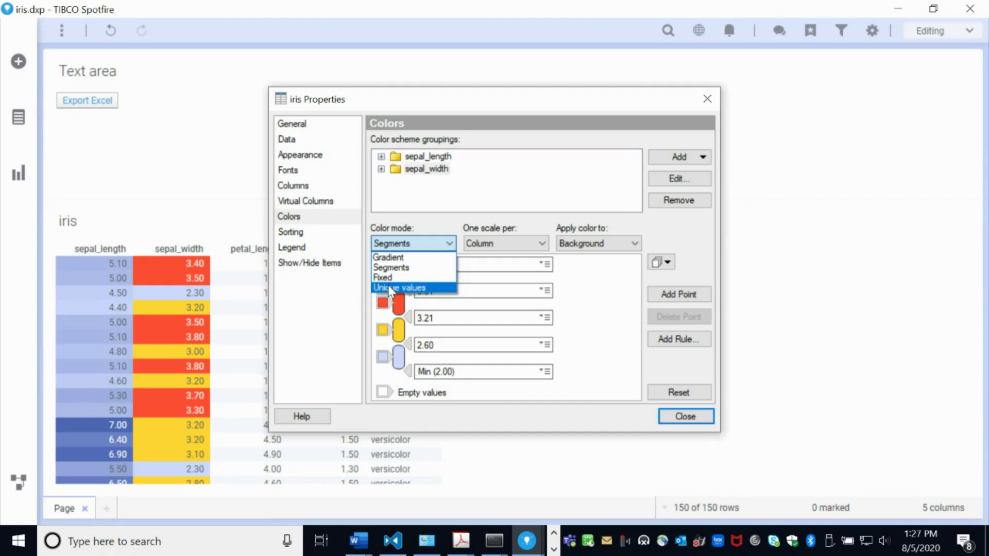
click(392, 268)
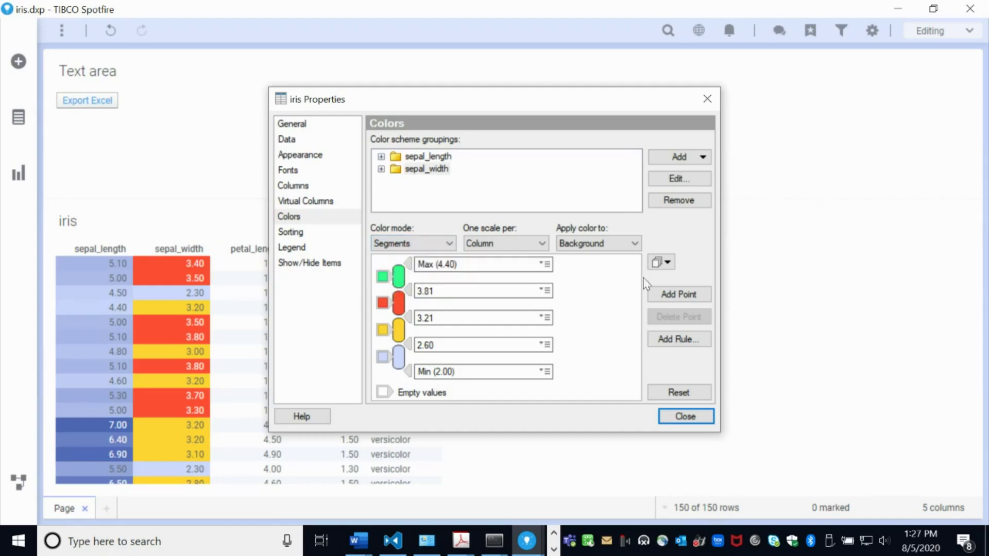
Colour species by unique values: setosa blue, versicolor red, virginica yellow.
click(695, 157)
click(716, 261)
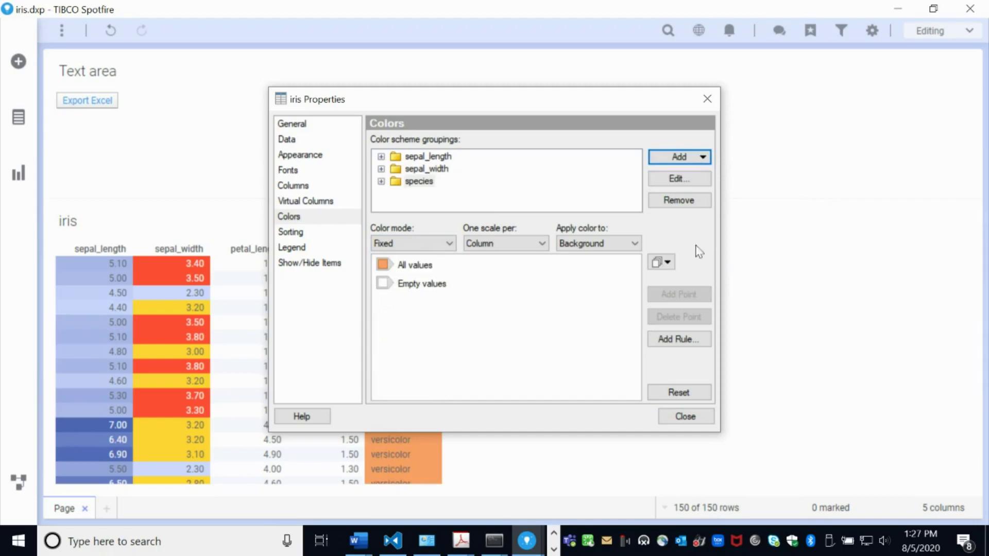
drag(538, 106, 818, 93)
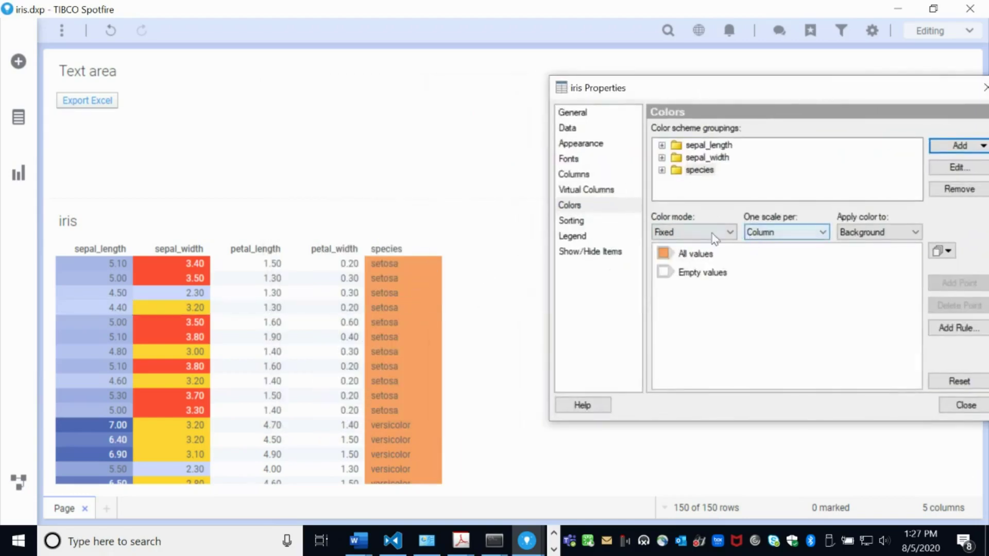
click(693, 231)
click(691, 249)
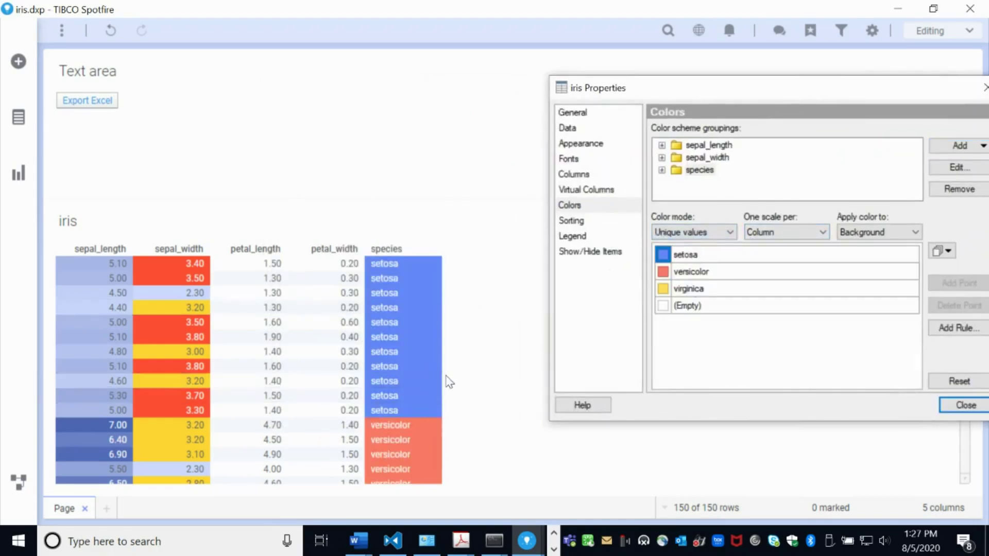
scroll(451, 386, down, 10)
scroll(452, 390, down, 5)
scroll(452, 389, down, 5)
scroll(464, 393, up, 5)
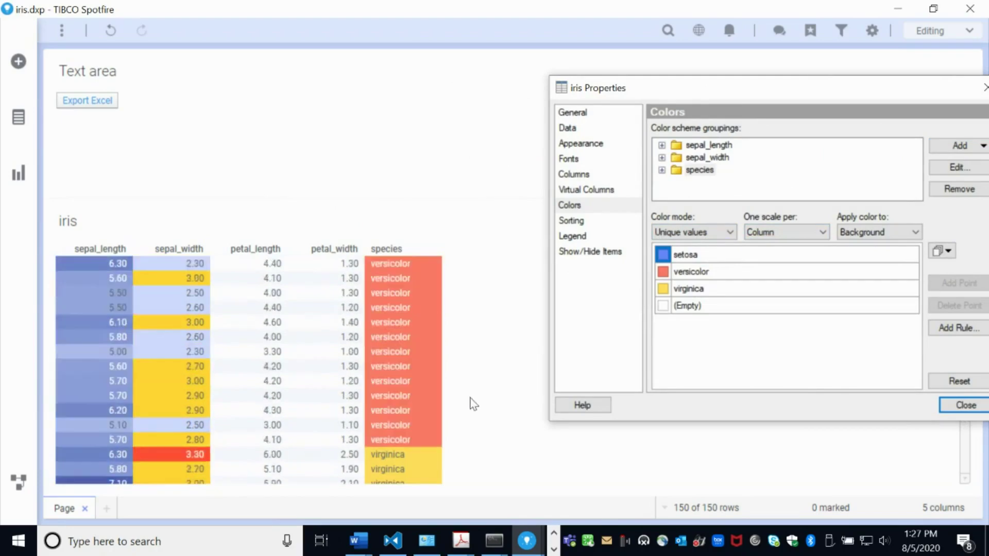
scroll(471, 402, up, 5)
scroll(461, 389, up, 3)
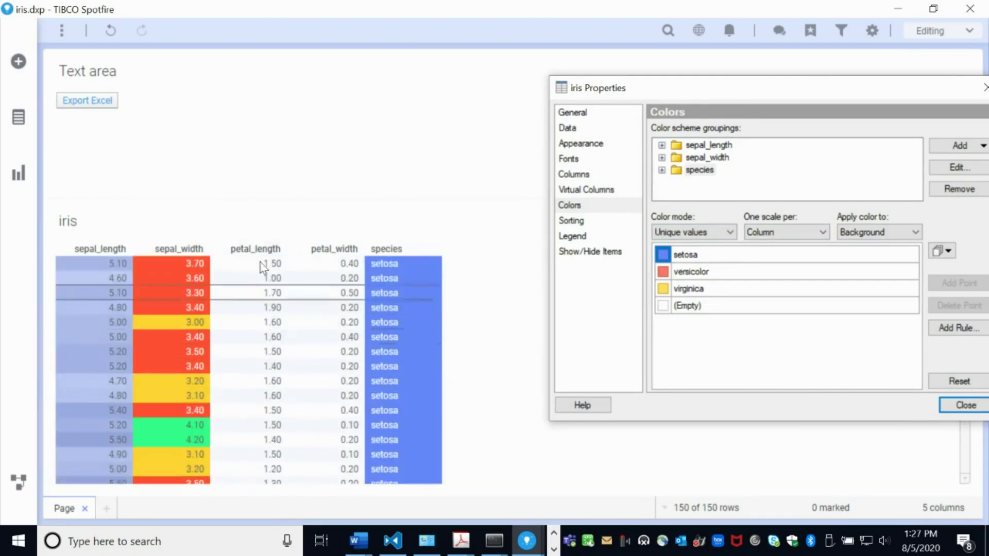
drag(728, 96, 455, 88)
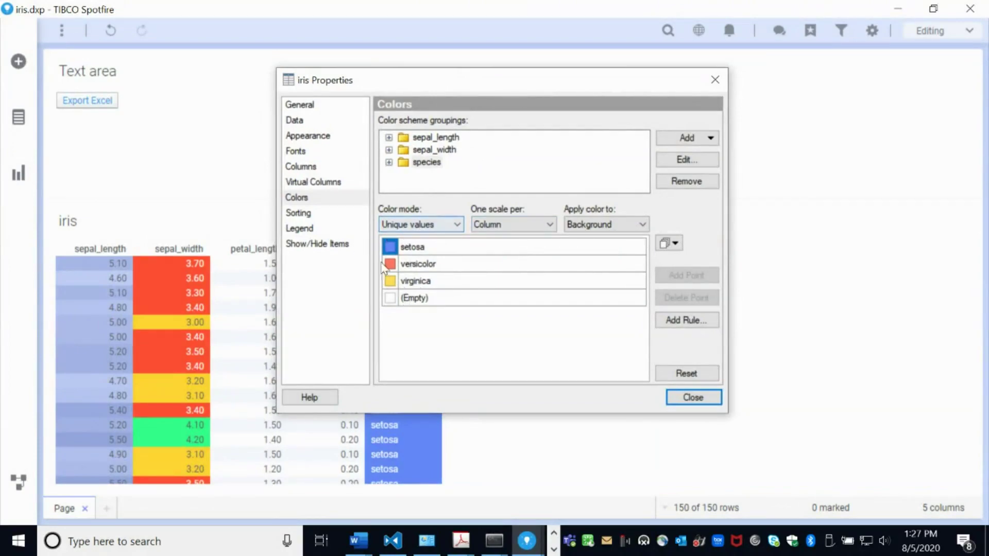
click(702, 402)
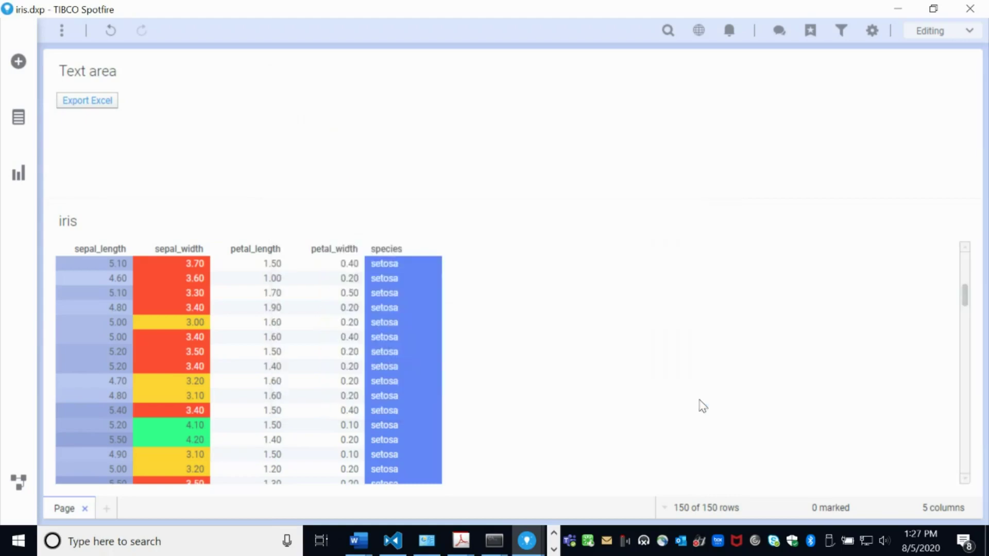
Re-export the coloured iris table to Excel with the Export Excel button.
click(97, 108)
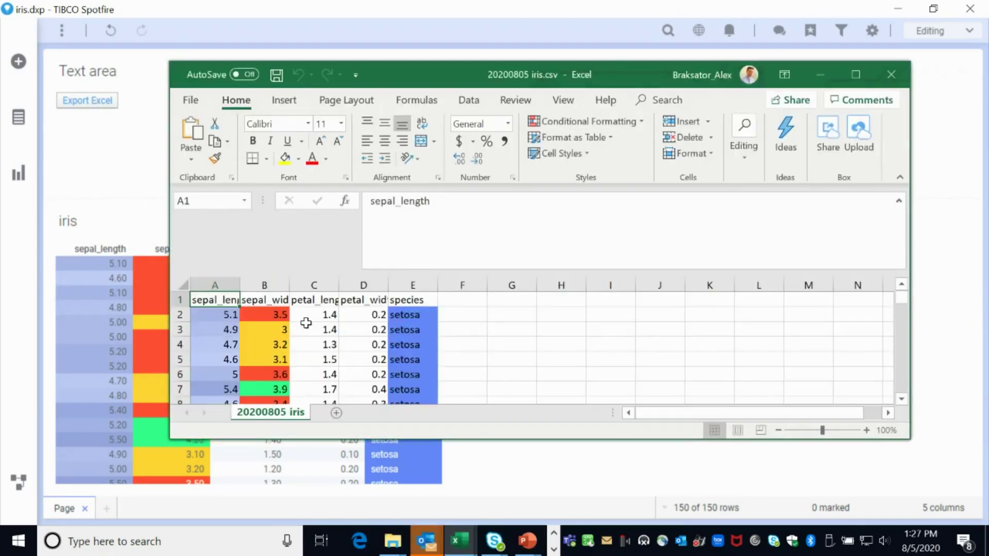
scroll(481, 345, down, 2)
scroll(481, 343, down, 6)
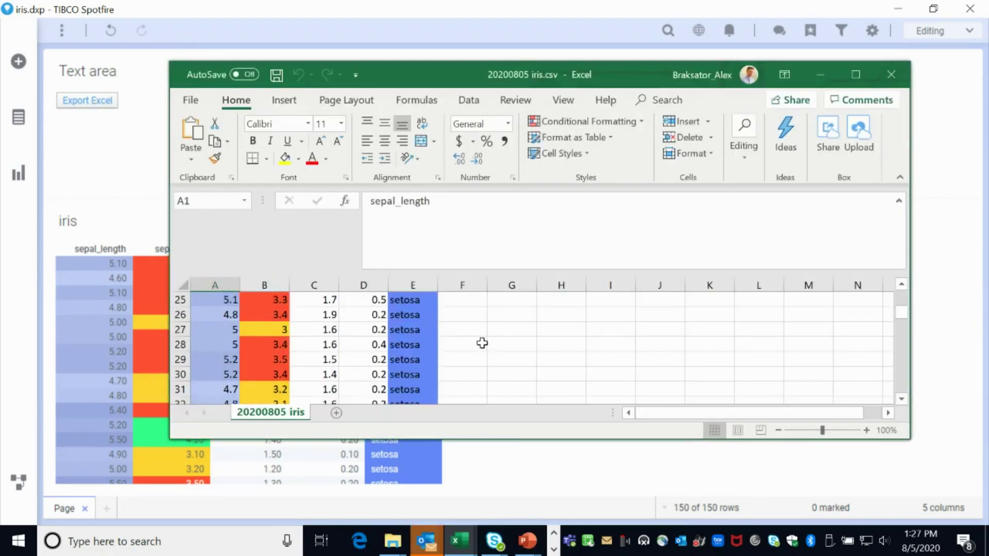
scroll(481, 345, down, 5)
scroll(473, 343, down, 2)
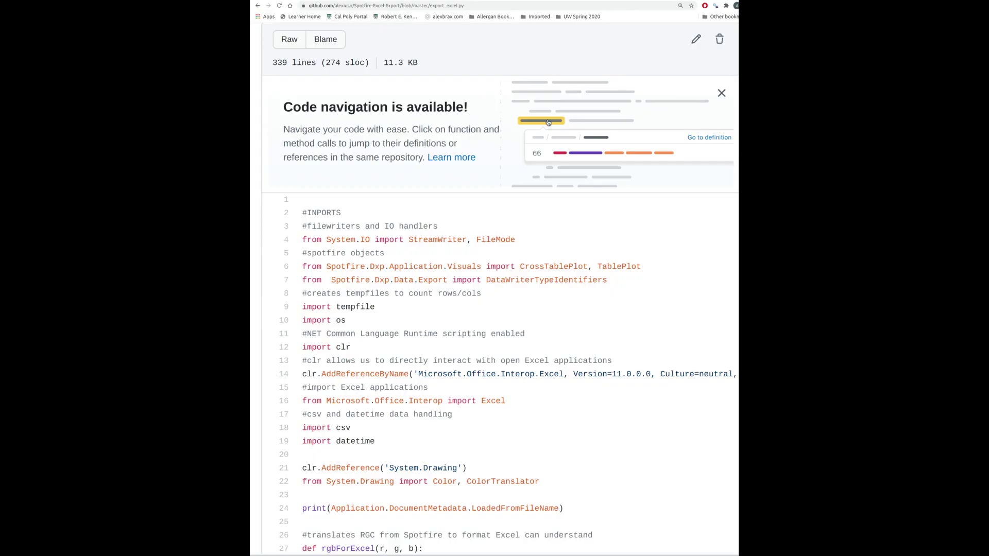